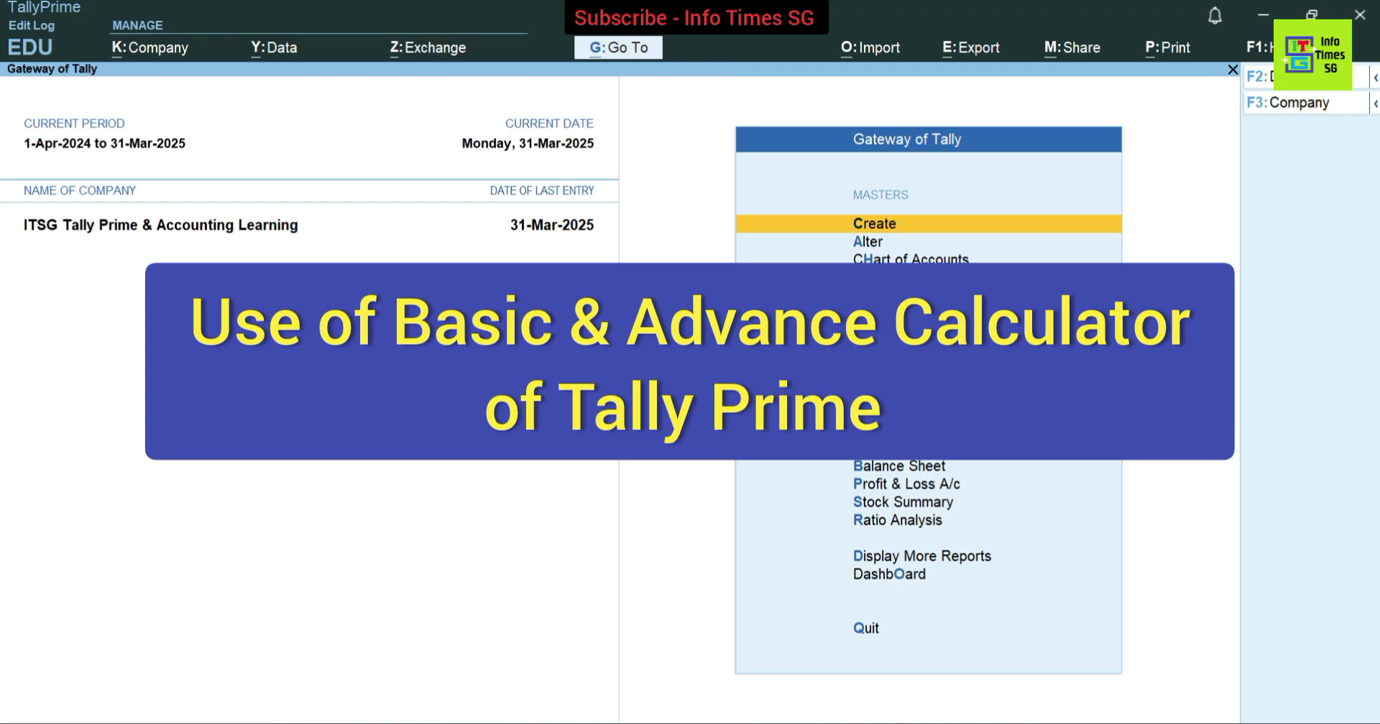
Begin Payment voucher 4 for the ITSG company from the Gateway of Tally.
key(ctrl+n)
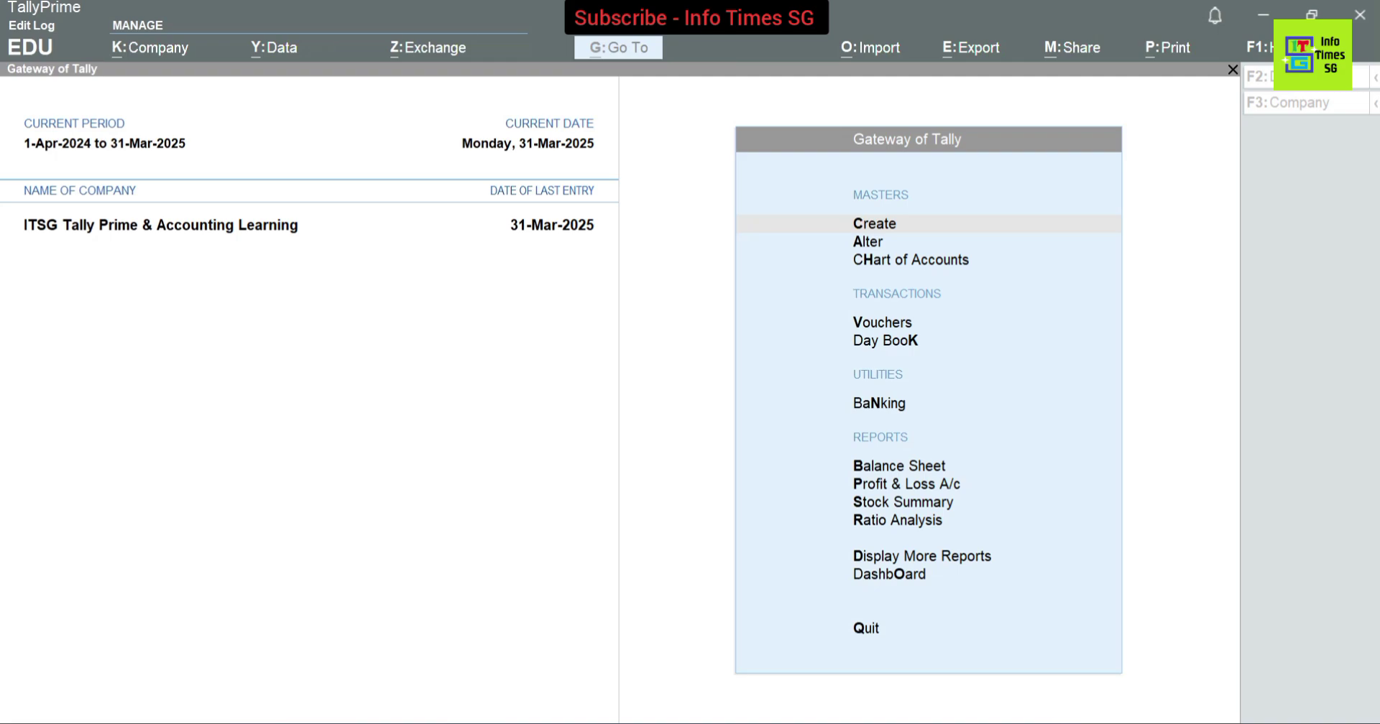
click(1162, 558)
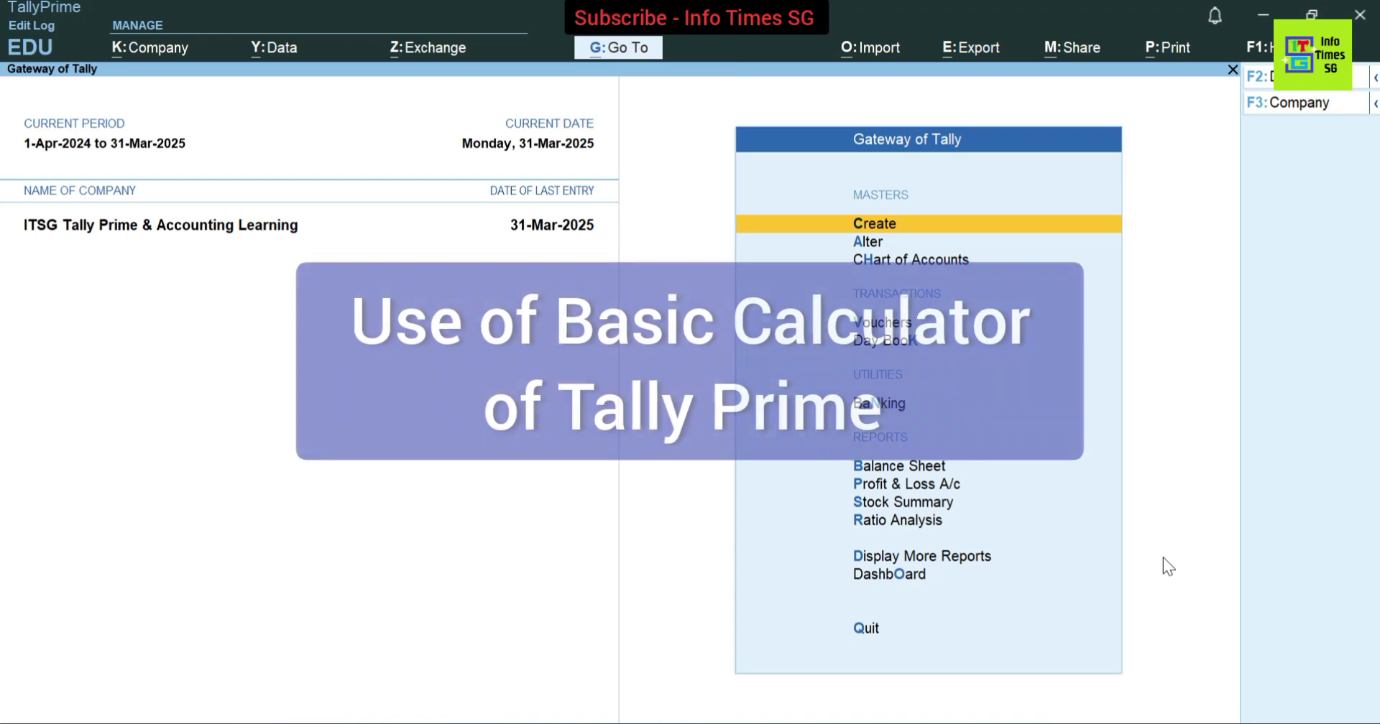
key(v)
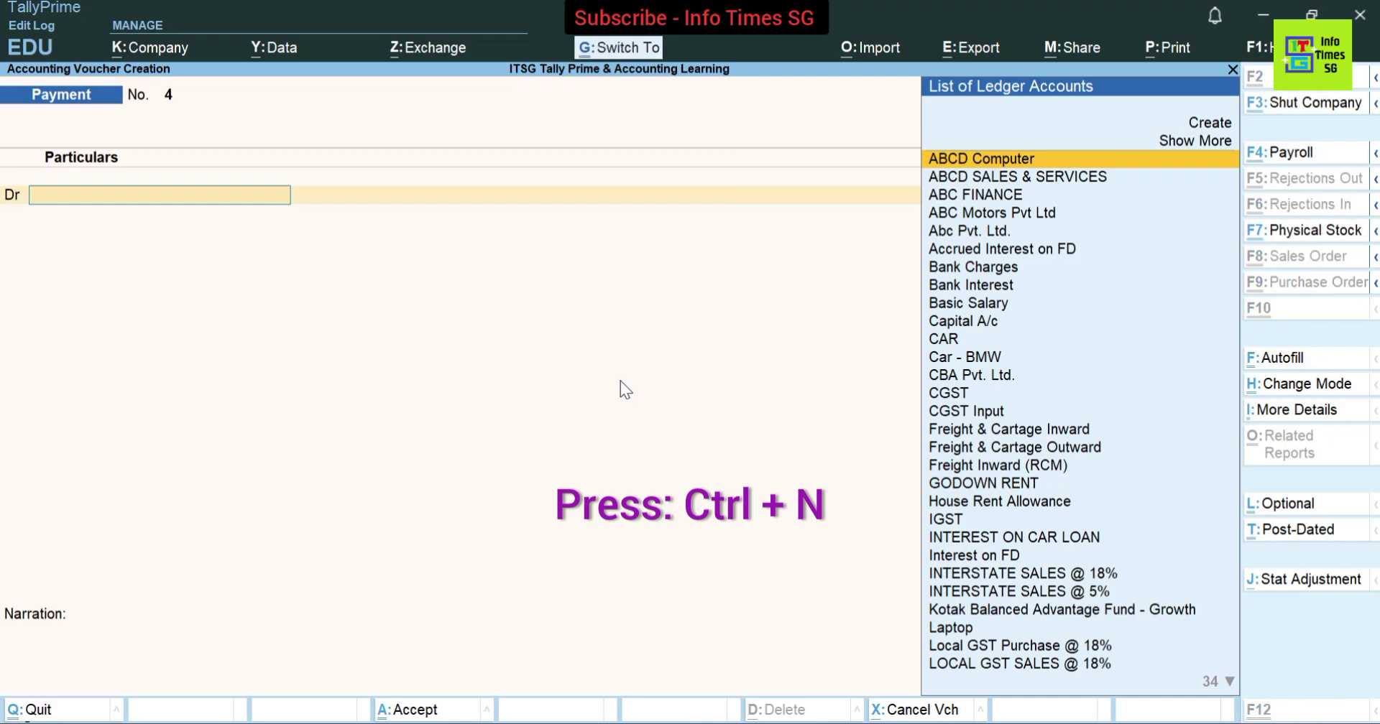
Calculate 45+5 = 50 and 100-60 = 40 in the calculator below voucher 4.
key(ctrl+n)
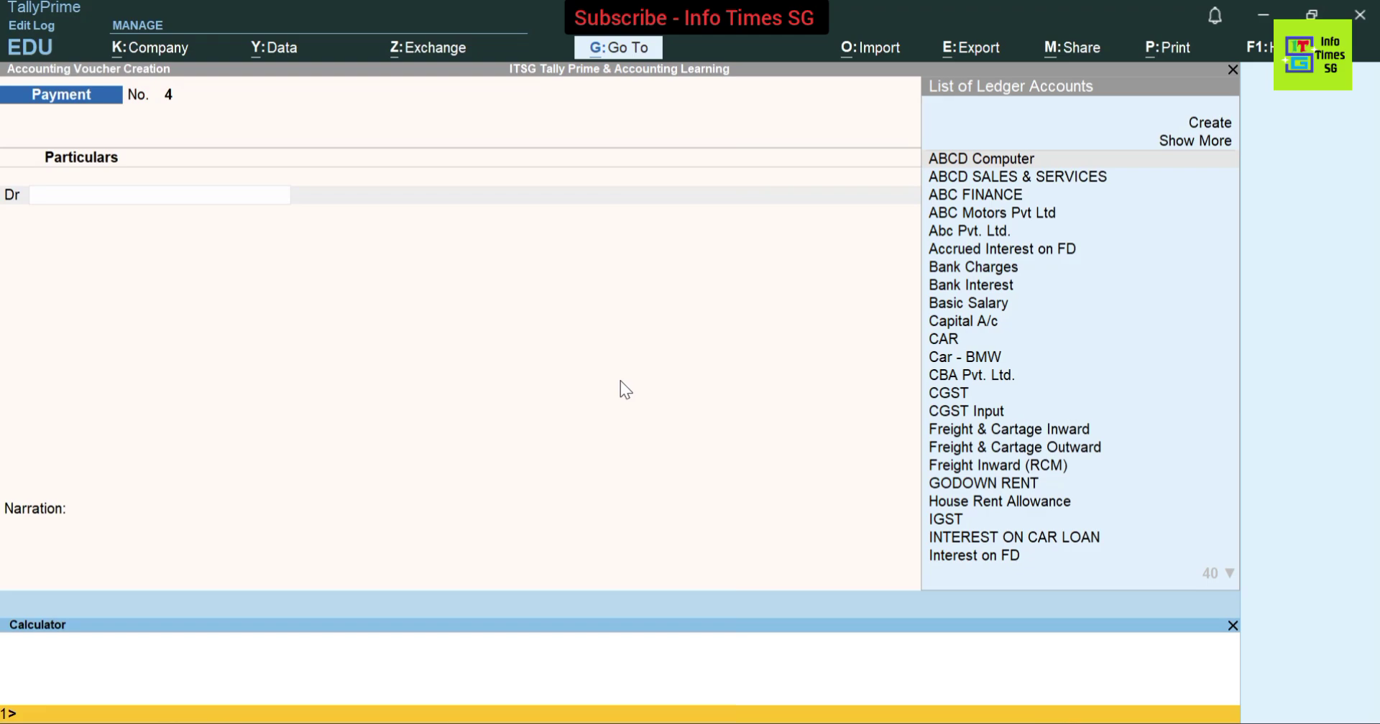
text(4)
text(5+)
text(5)
key(Return)
text(100-)
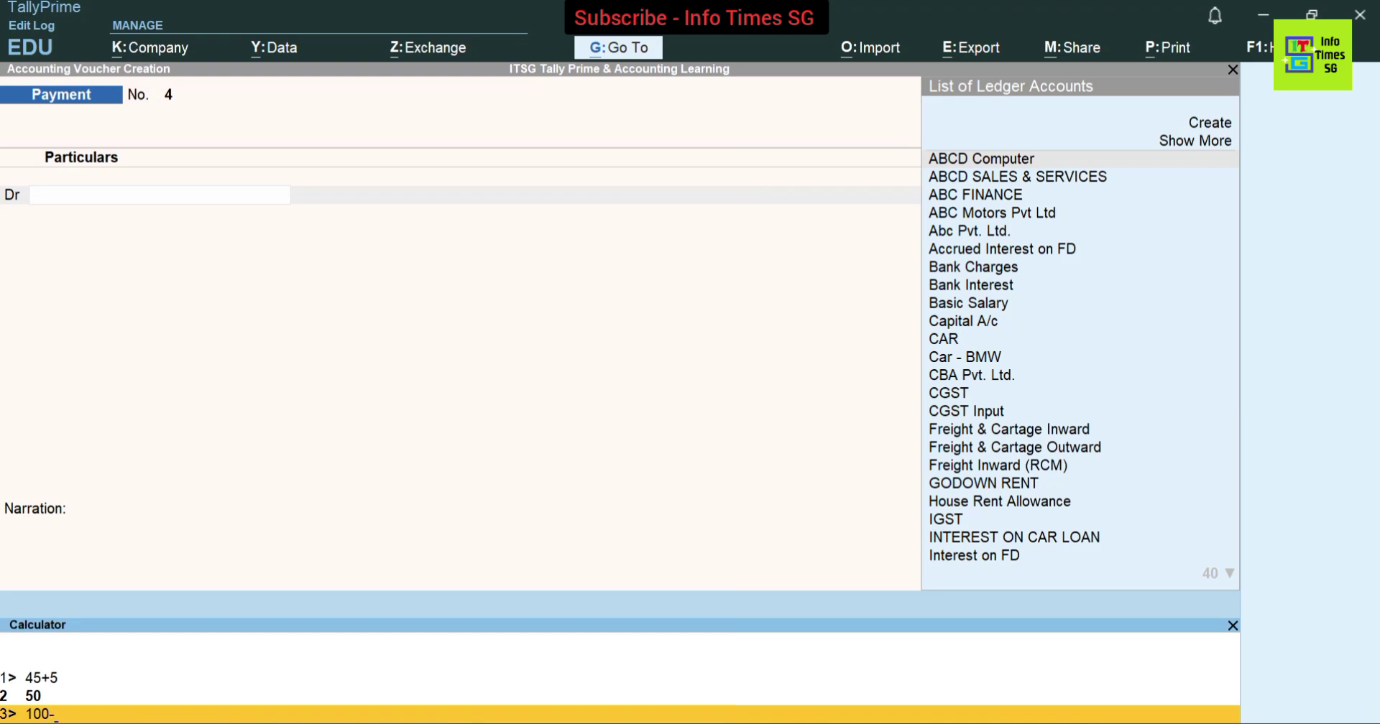
text(60)
key(Return)
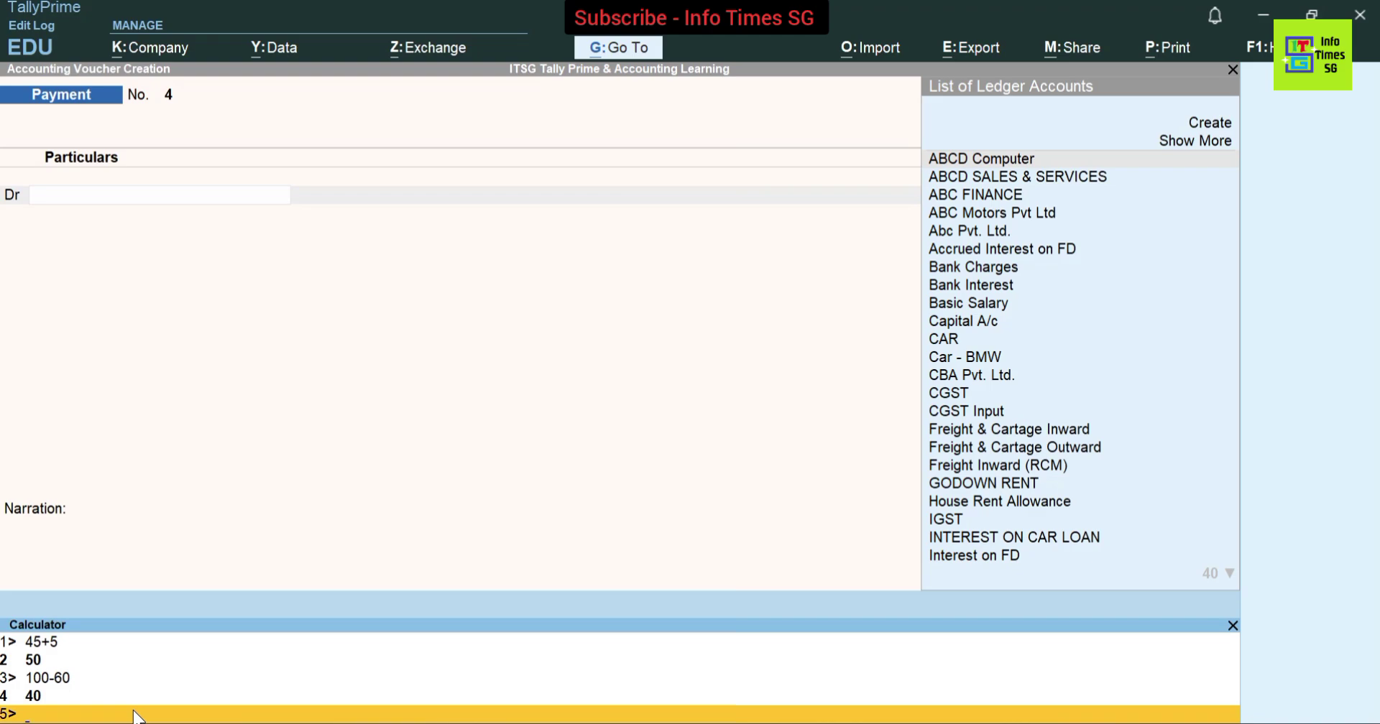
Quit unsaved Payment voucher 4 and reopen the calculator still showing 50 and 40.
click(607, 568)
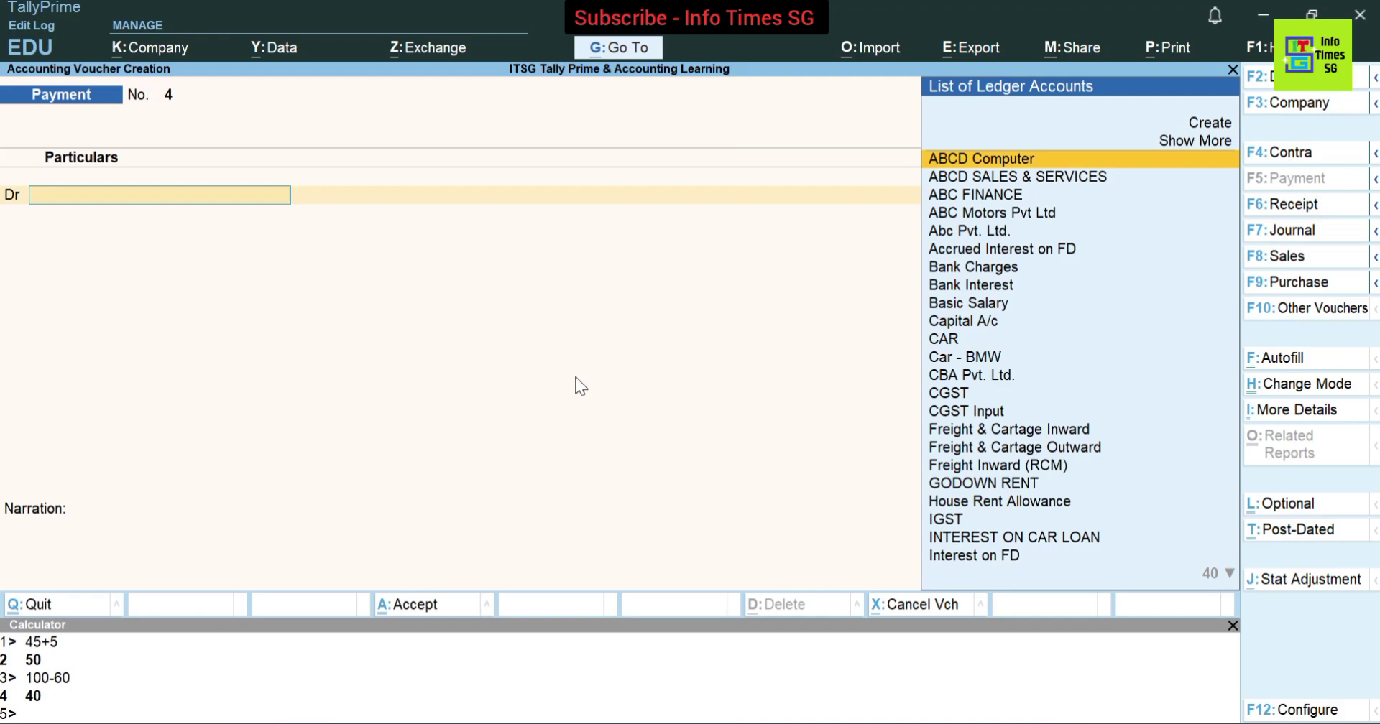
click(1231, 625)
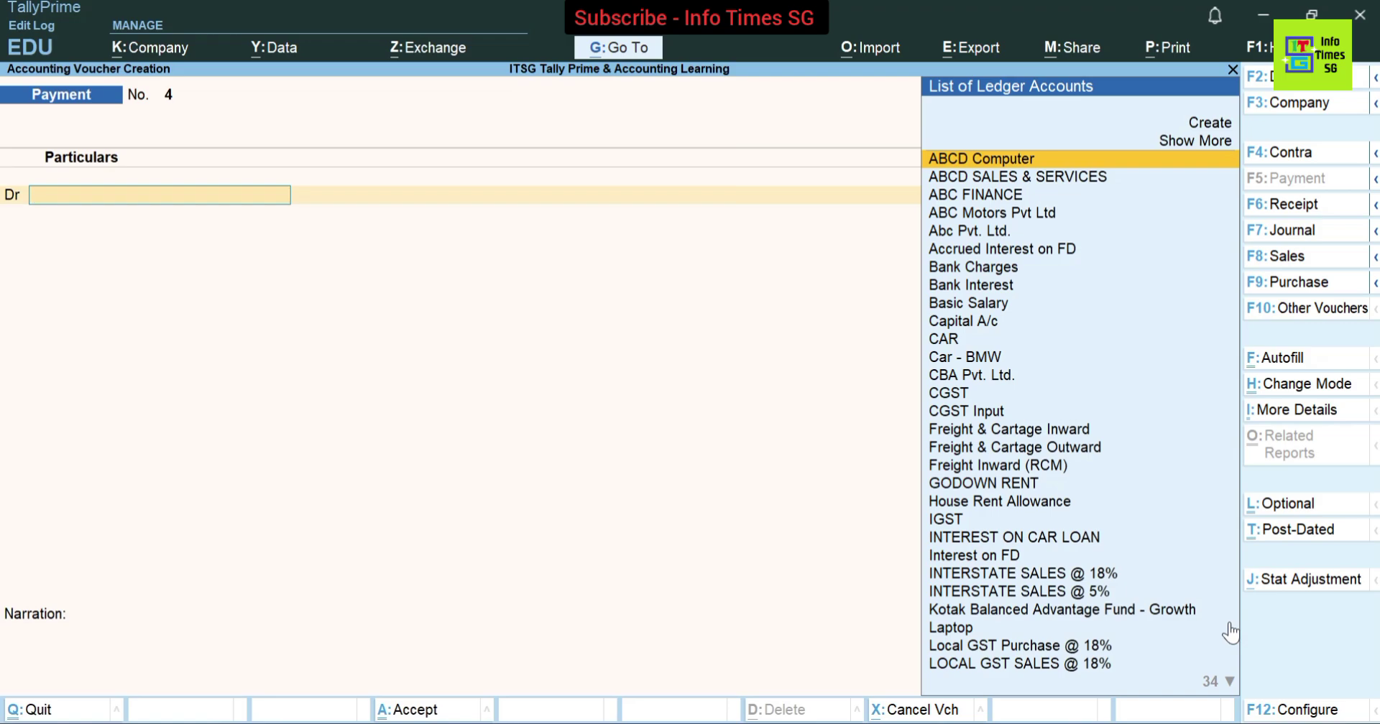
key(ctrl+n)
key(ctrl+n)
key(Escape)
key(y)
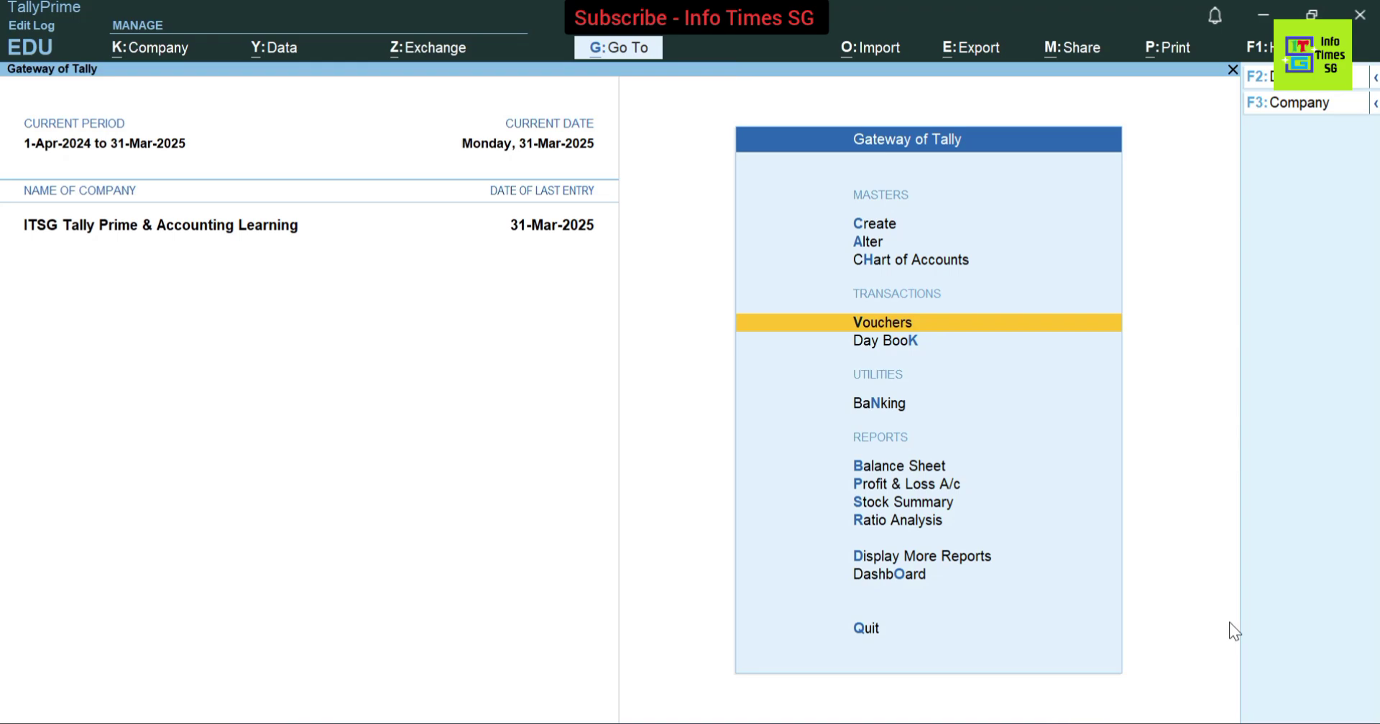
key(ctrl+n)
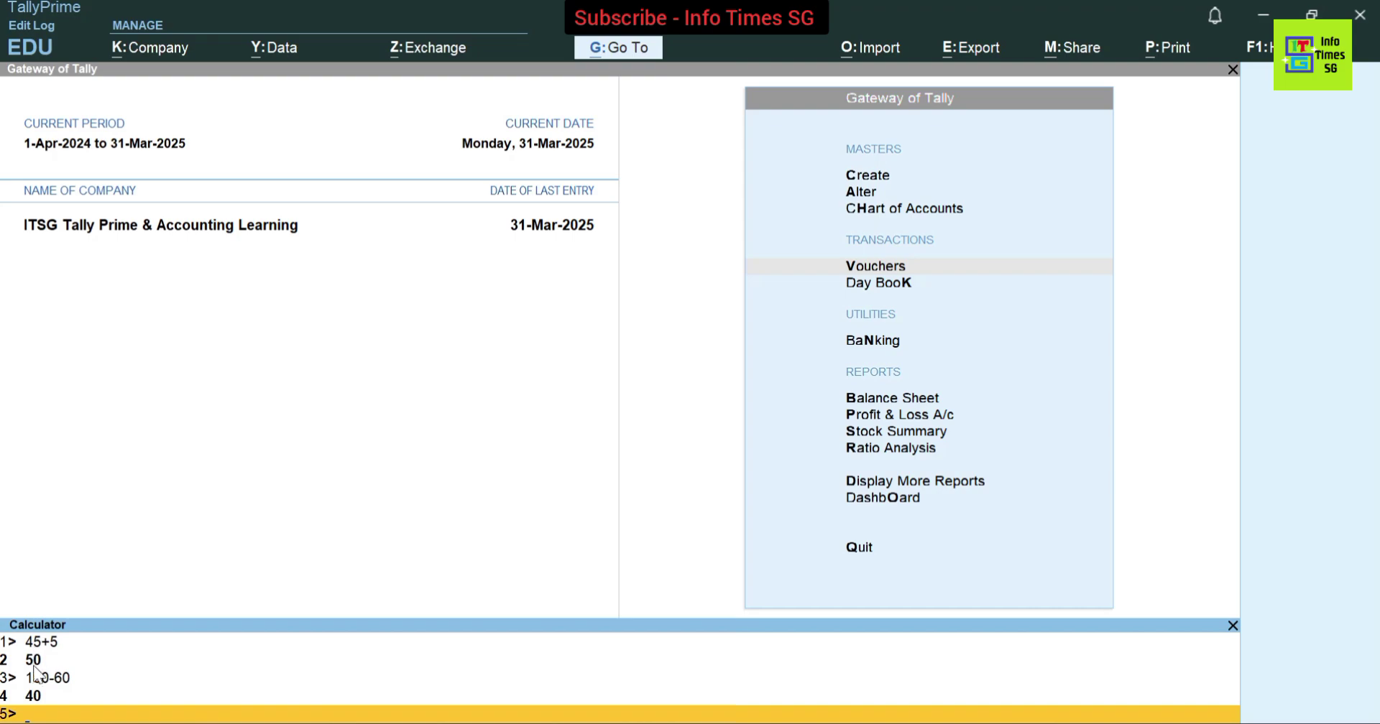
Reopen Payment voucher 4 with ABCD Computer as the first debit ledger.
click(1231, 631)
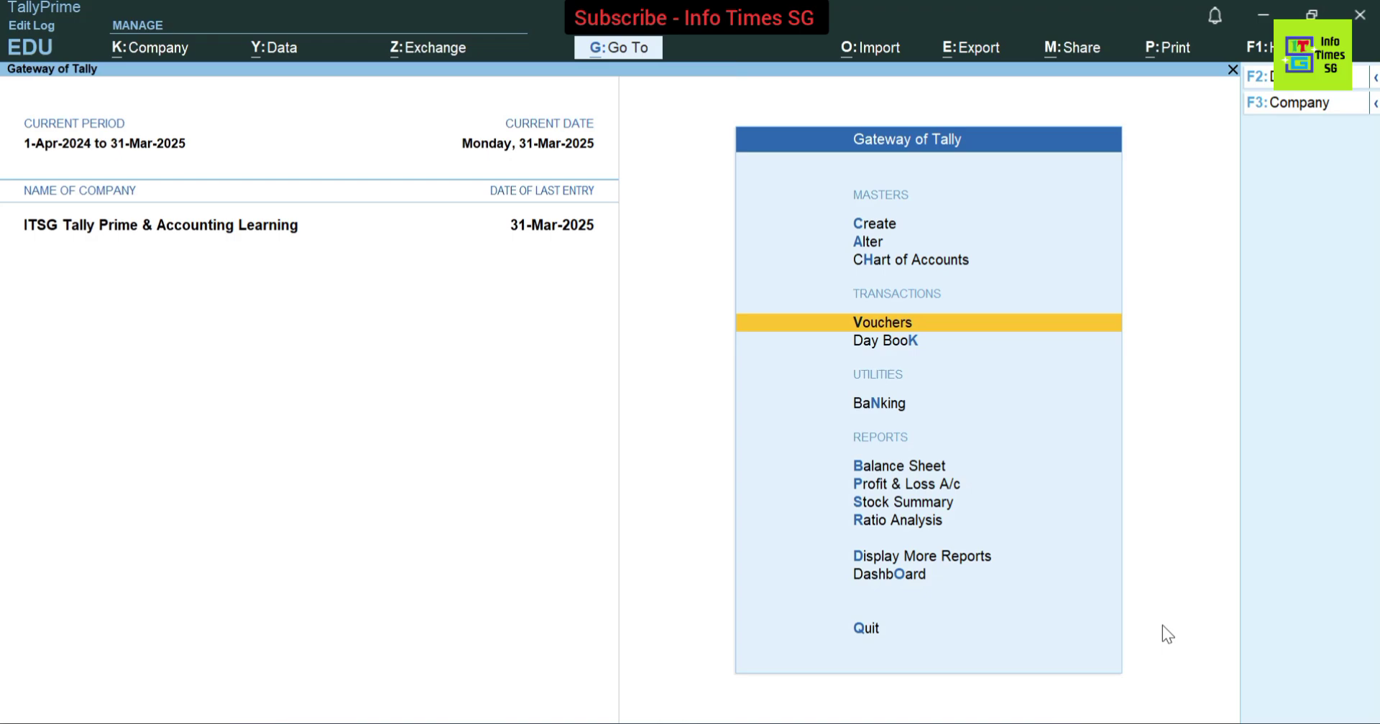
key(Return)
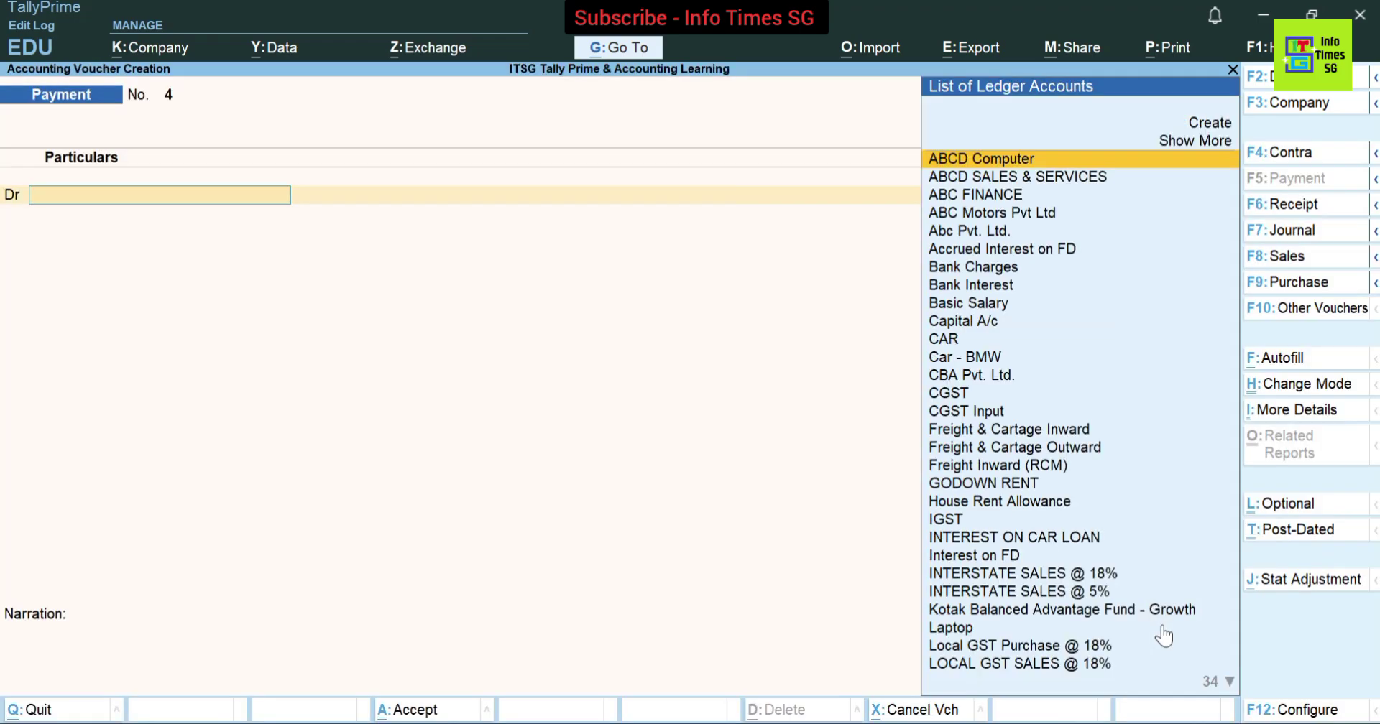
key(Return)
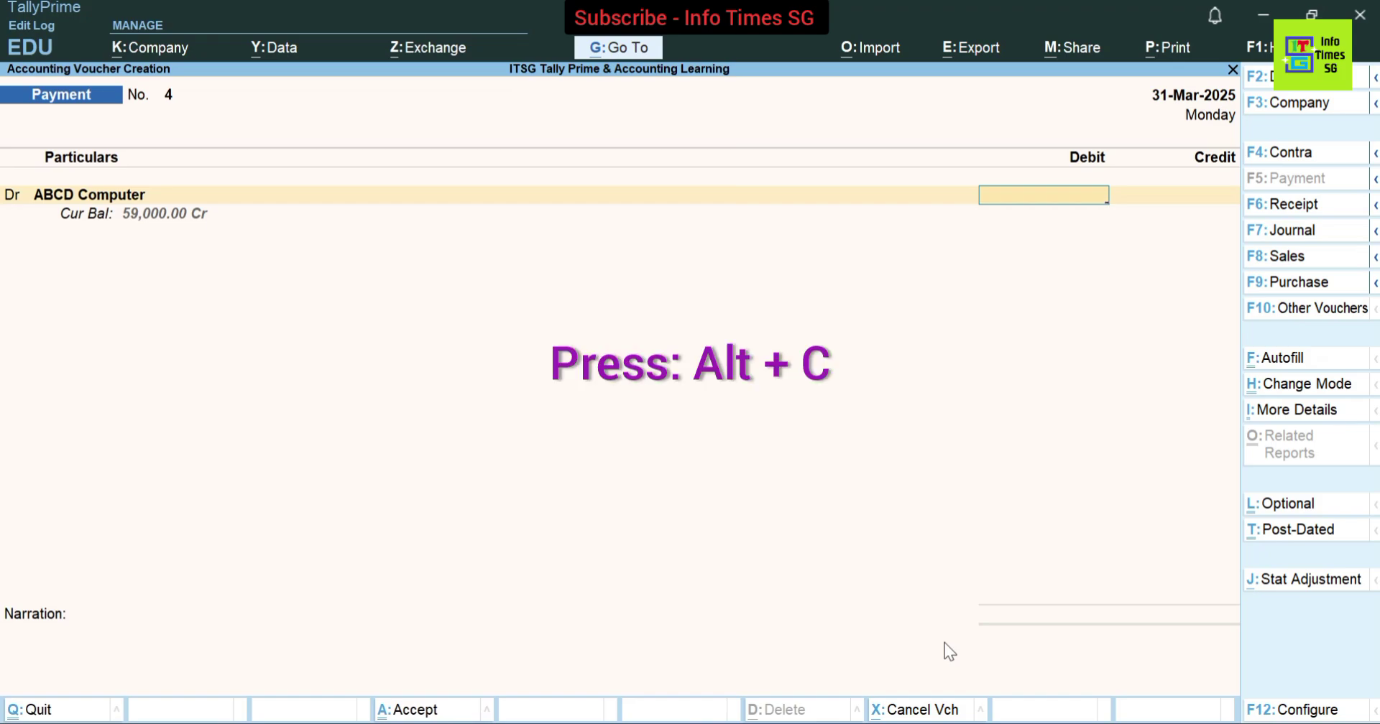
Fill ABCD Computer's debit with 25000*5% from the calculator, giving 1,250.00.
key(alt)
key(alt+c)
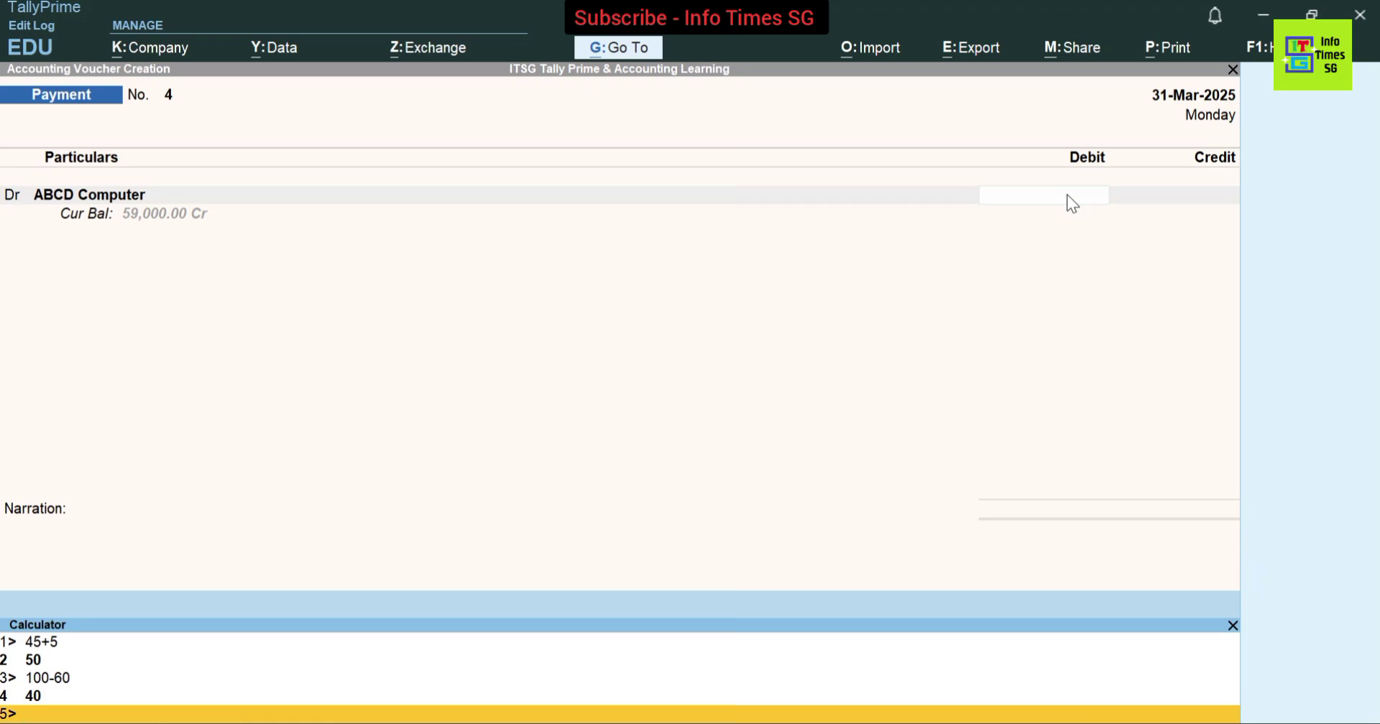
text(25000*)
text(5)
text(%)
key(Return)
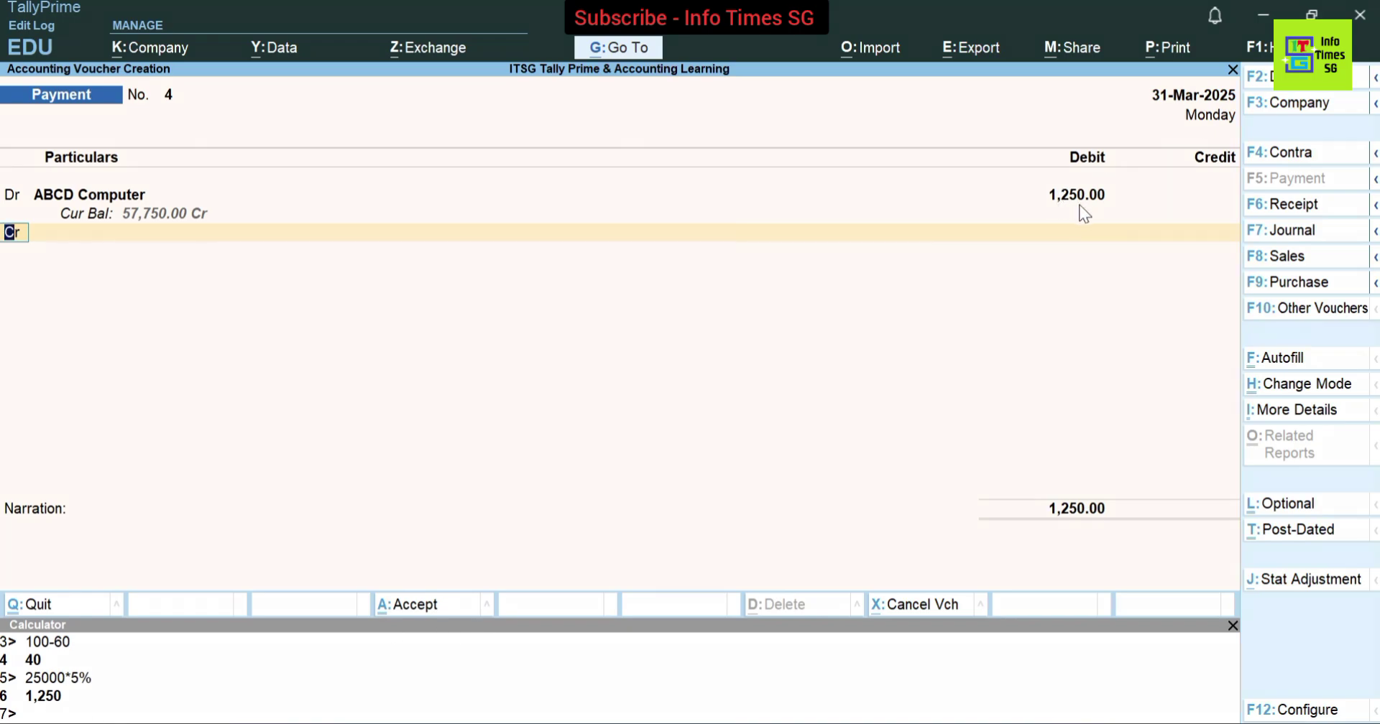
Switch the new line to Dr and select ABC Motors Pvt Ltd as its ledger.
key(d)
key(Return)
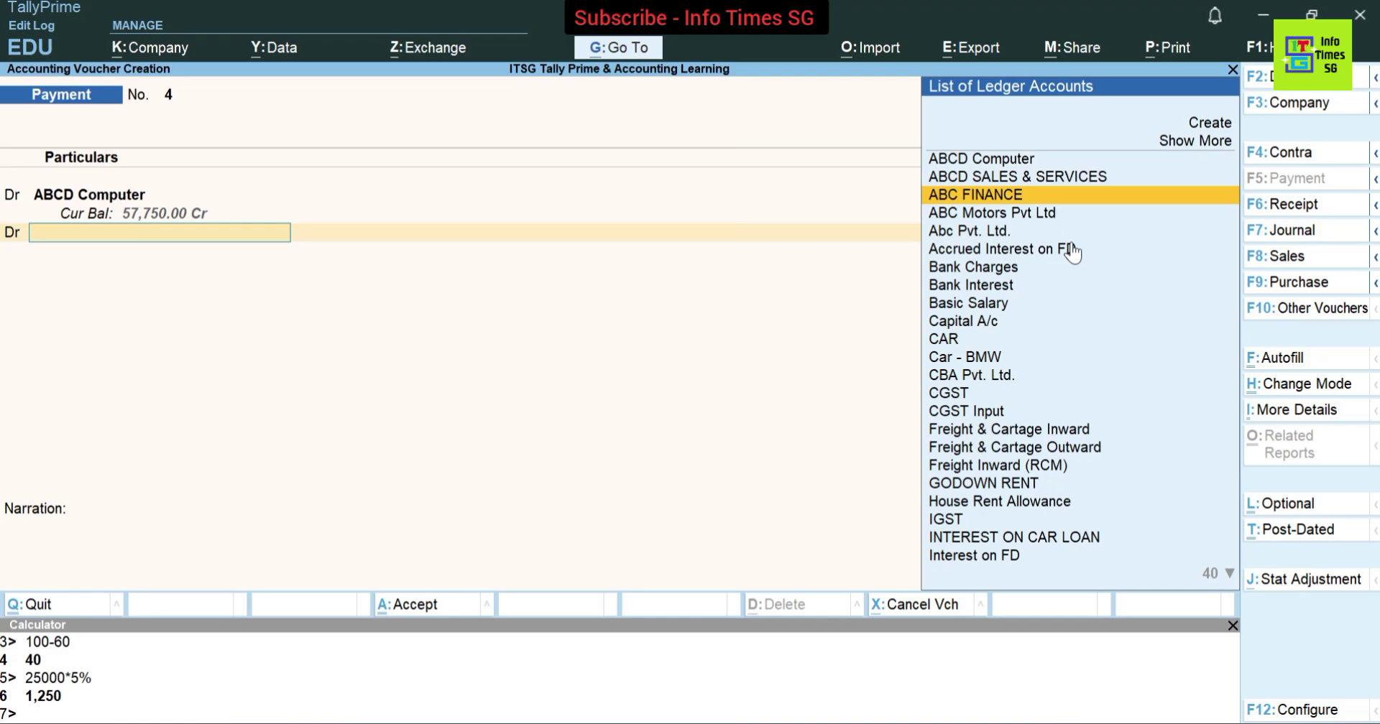
key(Down)
key(Return)
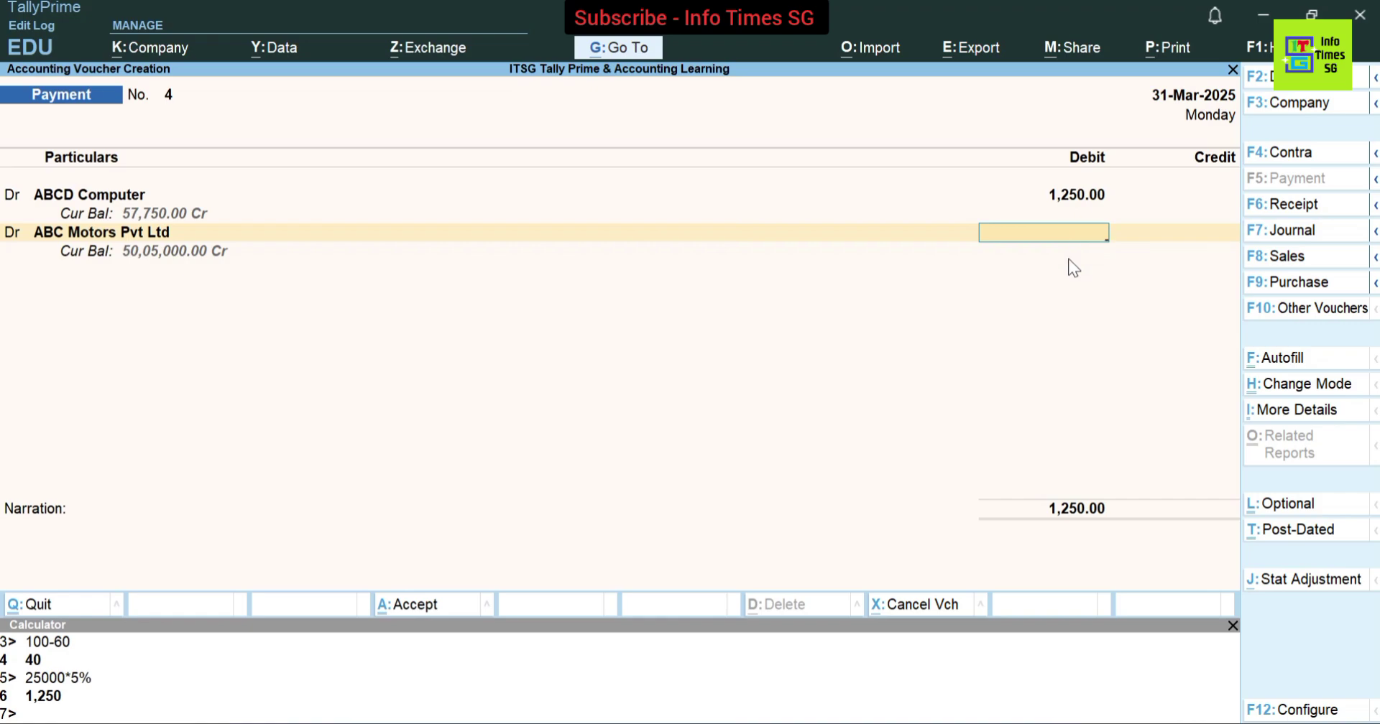
Enter ABC Motors Pvt Ltd's debit as 5100+5700 = 10,800.00, totalling 12,050.00.
key(ctrl+n)
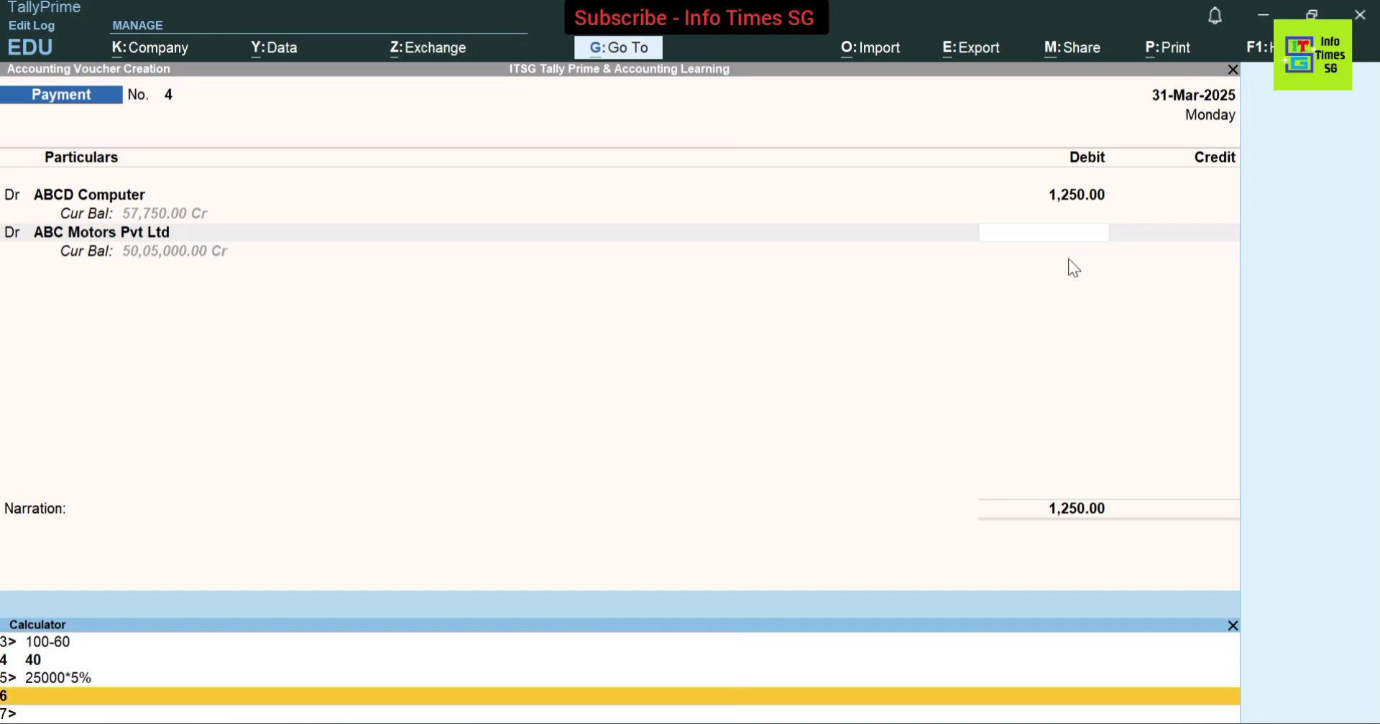
text(51)
text(00)
text(570)
text(0)
key(Return)
key(Return)
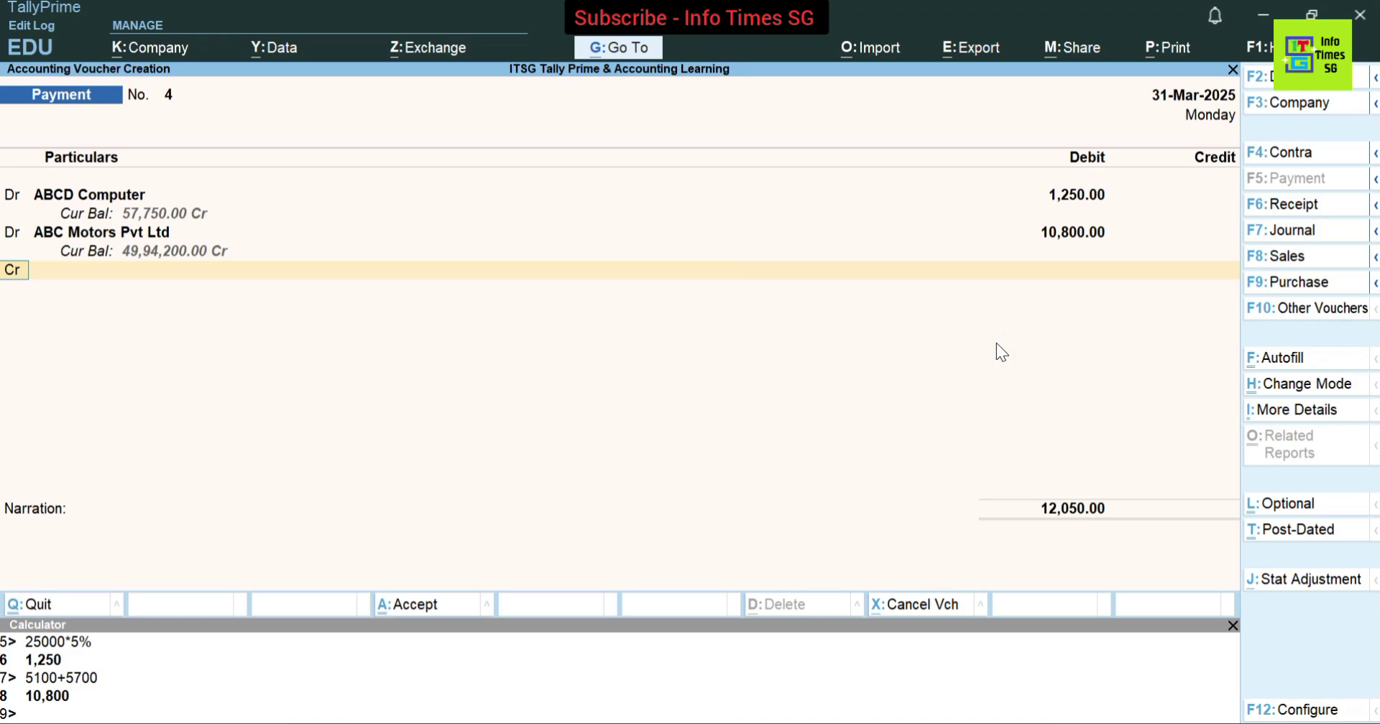